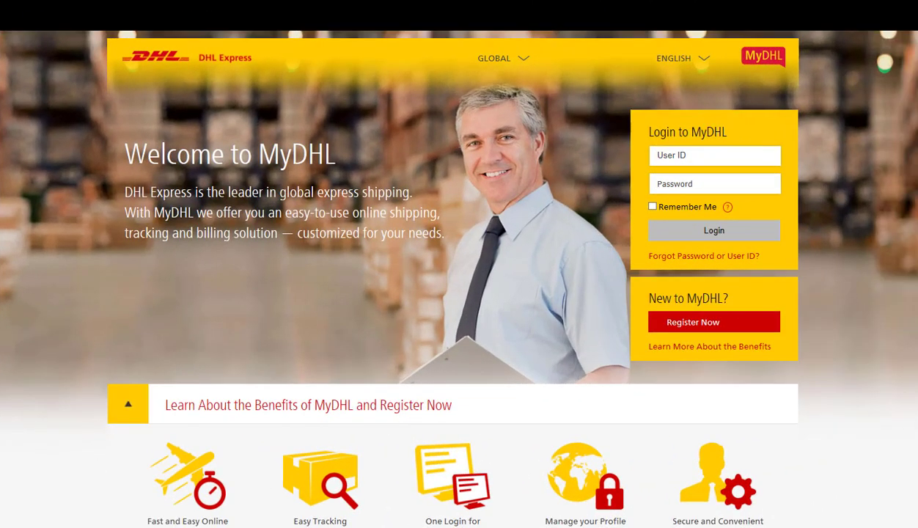
Begin a new MyDHL registration with Australia as the base country and go to the details form.
{"action": "left_click", "coordinate": [722, 324]}
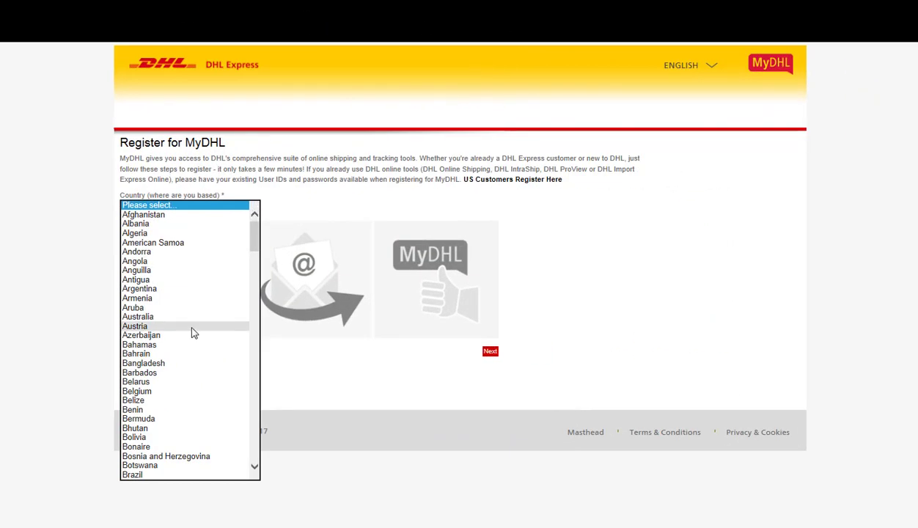
{"action": "left_click", "coordinate": [195, 323]}
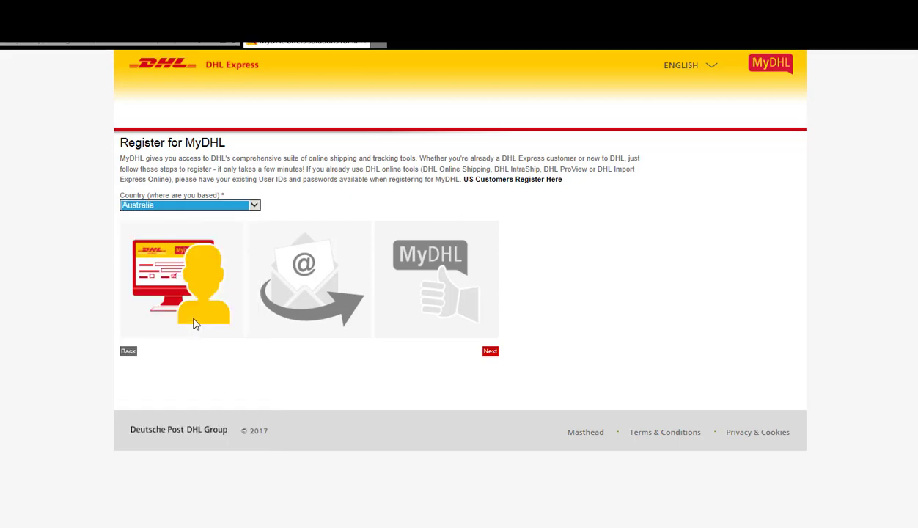
{"action": "left_click", "coordinate": [489, 353]}
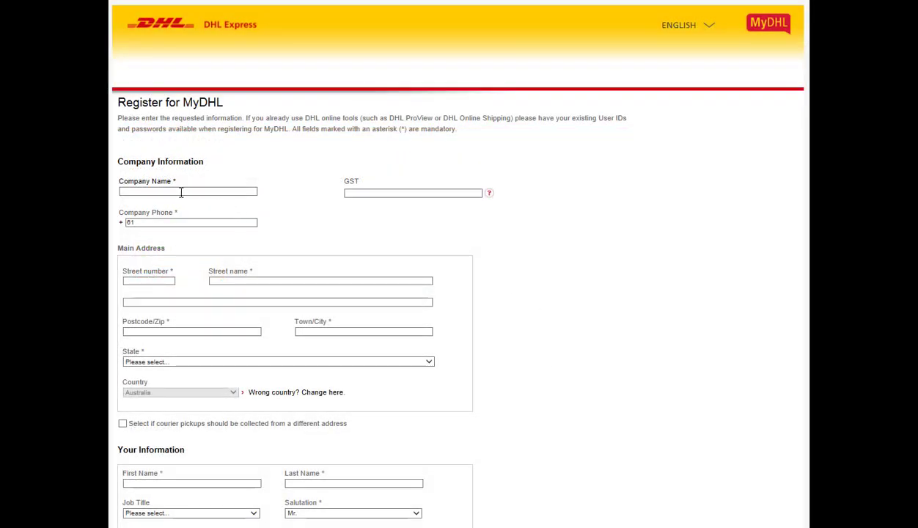
Enter 'ABC Company' as the company name and fill in the company phone number.
{"action": "left_click", "coordinate": [184, 191]}
{"action": "type", "text": "ABC Company"}
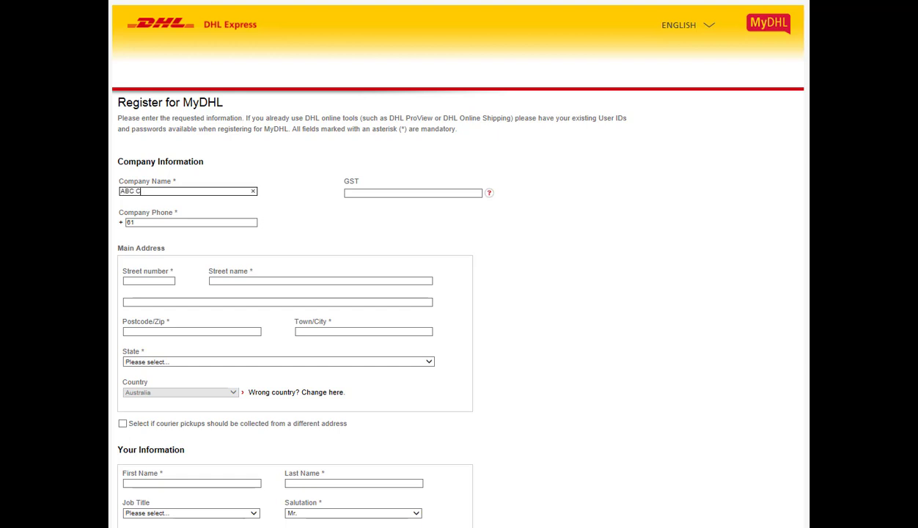
{"action": "key", "text": "Tab"}
{"action": "key", "text": "Tab"}
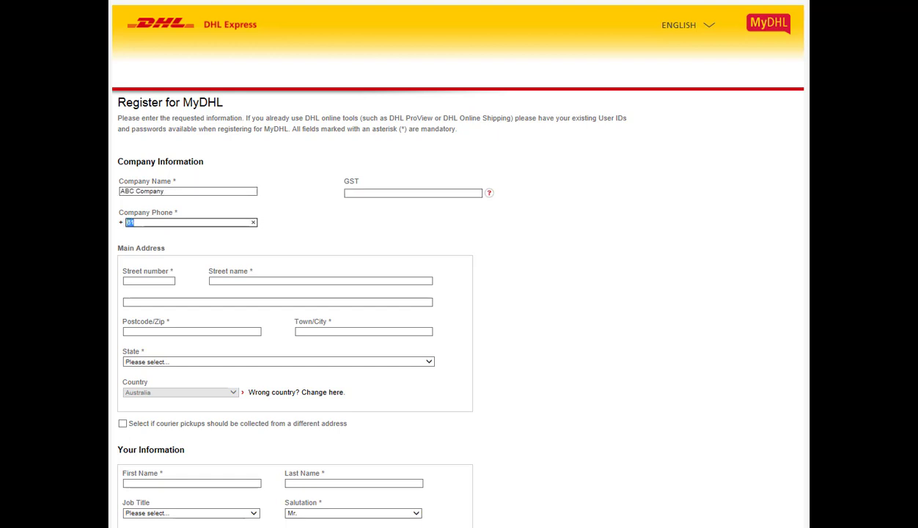
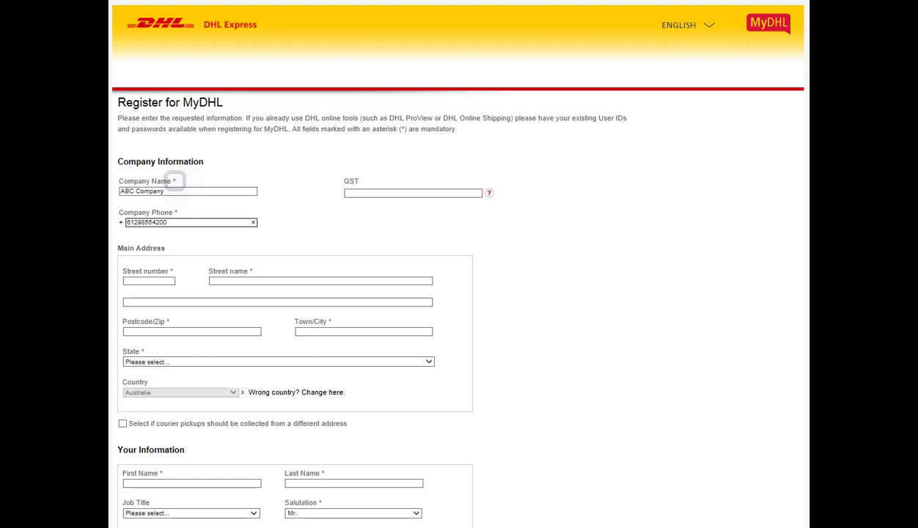
Fill in the main street address with postcode 2000, its suburb and state New South Wales.
{"action": "left_click", "coordinate": [186, 291]}
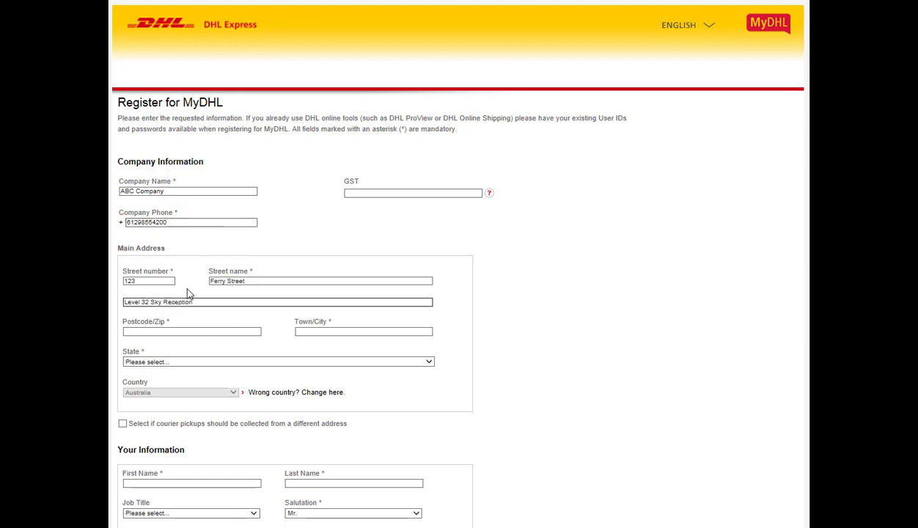
{"action": "left_click", "coordinate": [172, 331]}
{"action": "type", "text": "2000"}
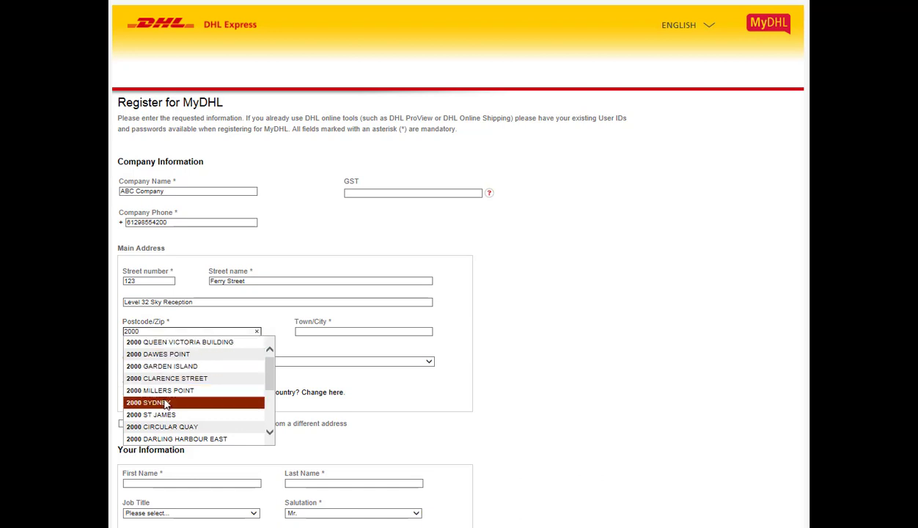
{"action": "left_click", "coordinate": [166, 403]}
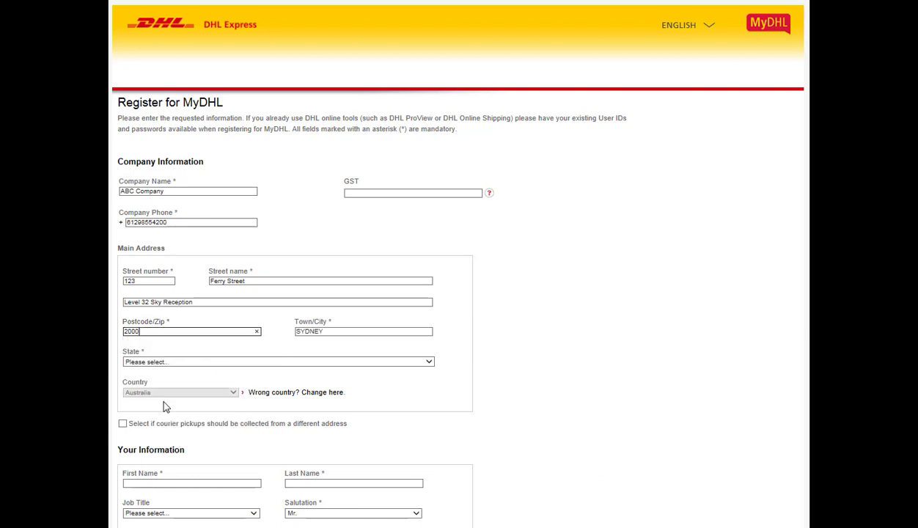
{"action": "left_click", "coordinate": [327, 332]}
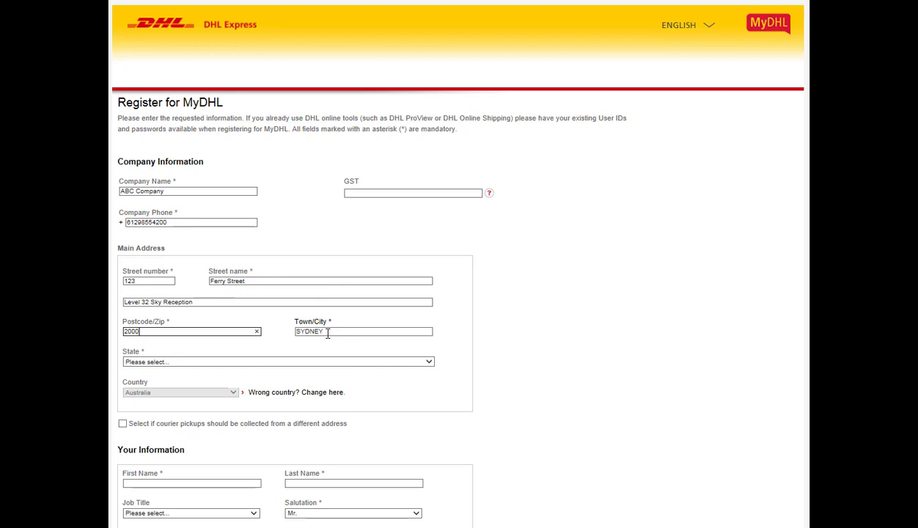
{"action": "left_click", "coordinate": [292, 364]}
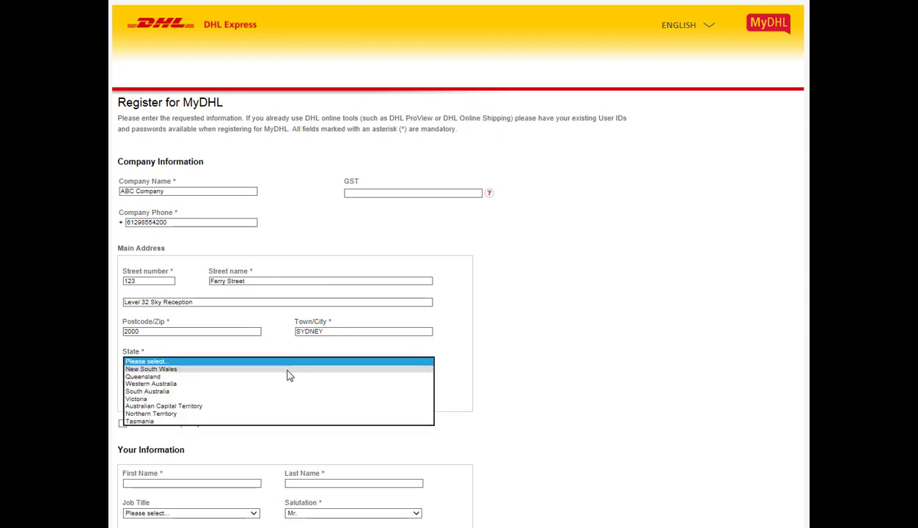
{"action": "left_click", "coordinate": [288, 370]}
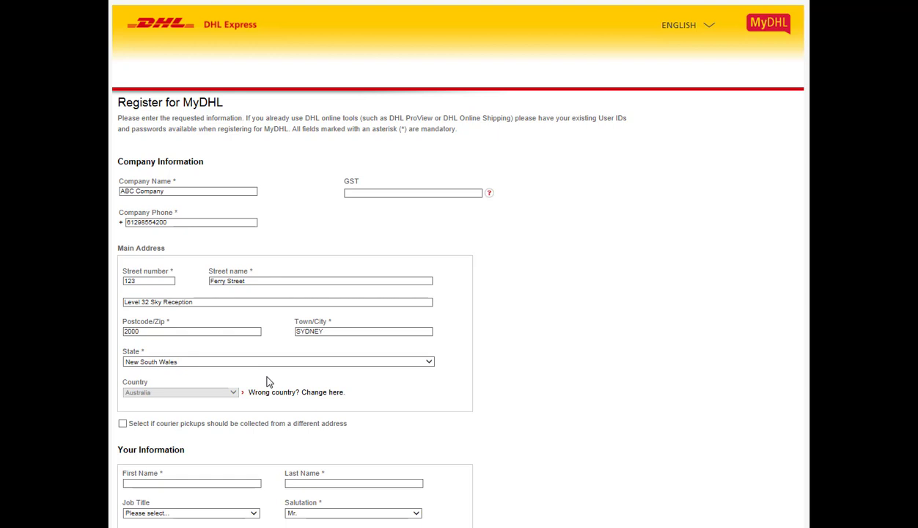
Choose a different pickup address, enter and confirm the email, and use it as User ID.
{"action": "left_click", "coordinate": [122, 424]}
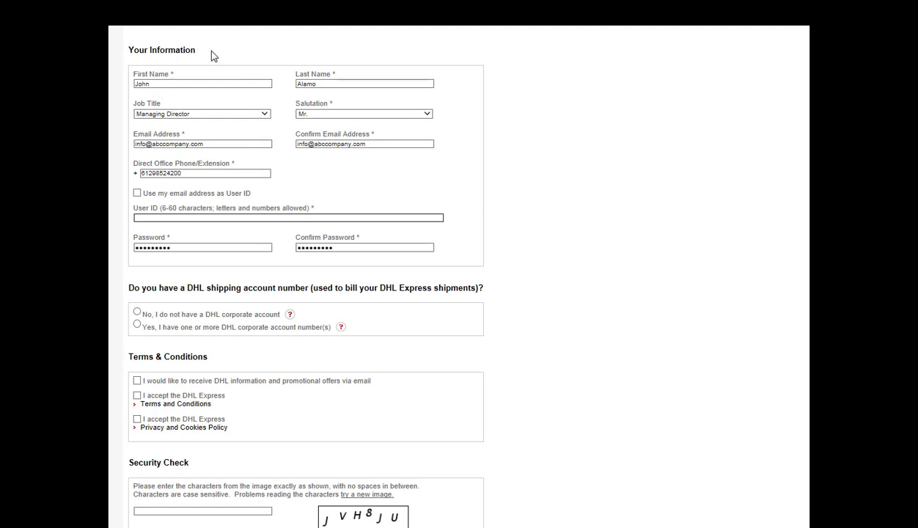
{"action": "left_click", "coordinate": [209, 143]}
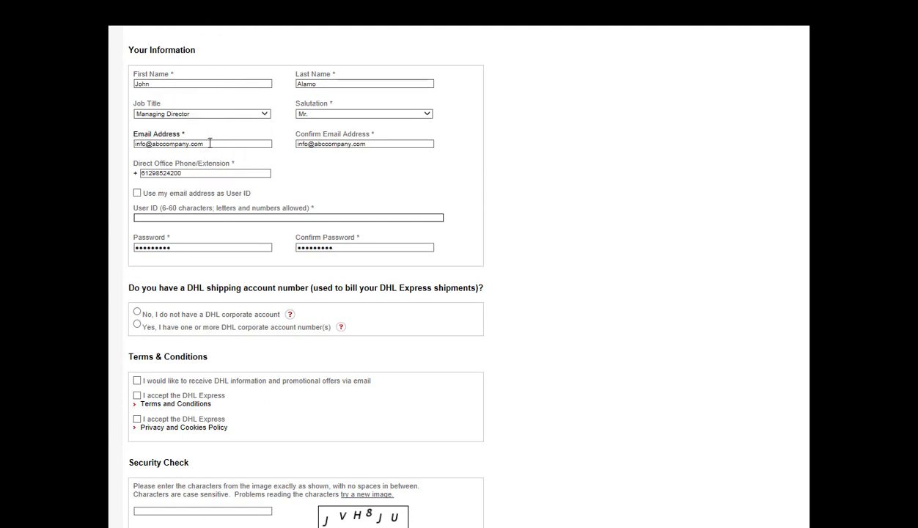
{"action": "left_click", "coordinate": [381, 146]}
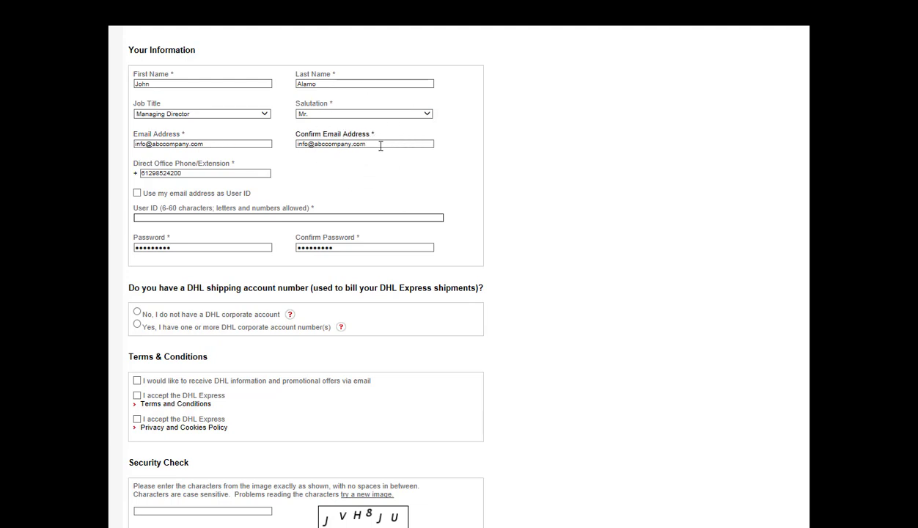
{"action": "left_click", "coordinate": [197, 217]}
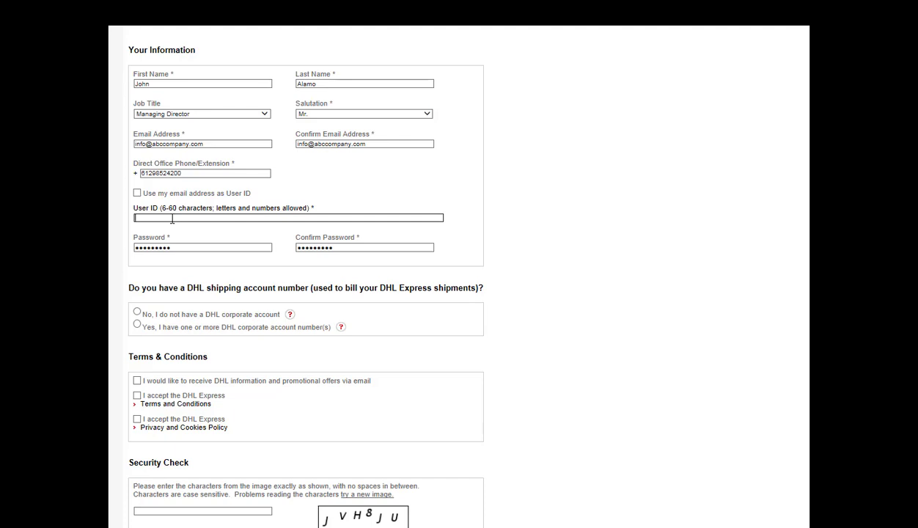
{"action": "left_click", "coordinate": [137, 193]}
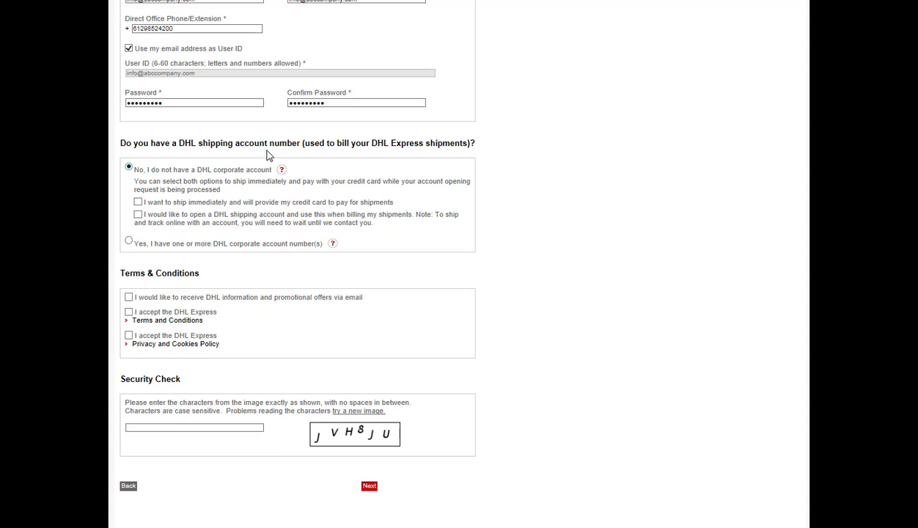
Answer 'Yes' to having DHL corporate account numbers and add shipping account number entries.
{"action": "left_click", "coordinate": [129, 168]}
{"action": "left_click", "coordinate": [129, 242]}
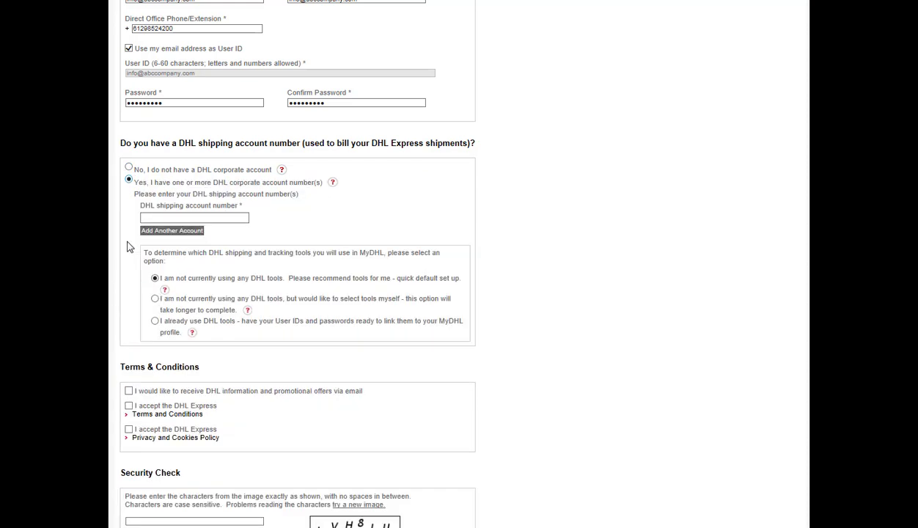
{"action": "left_click", "coordinate": [161, 218]}
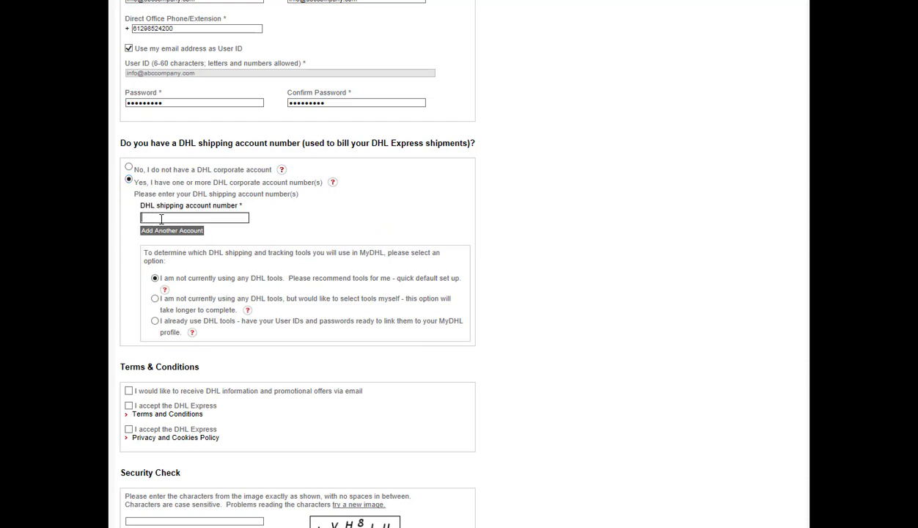
{"action": "left_click", "coordinate": [172, 230]}
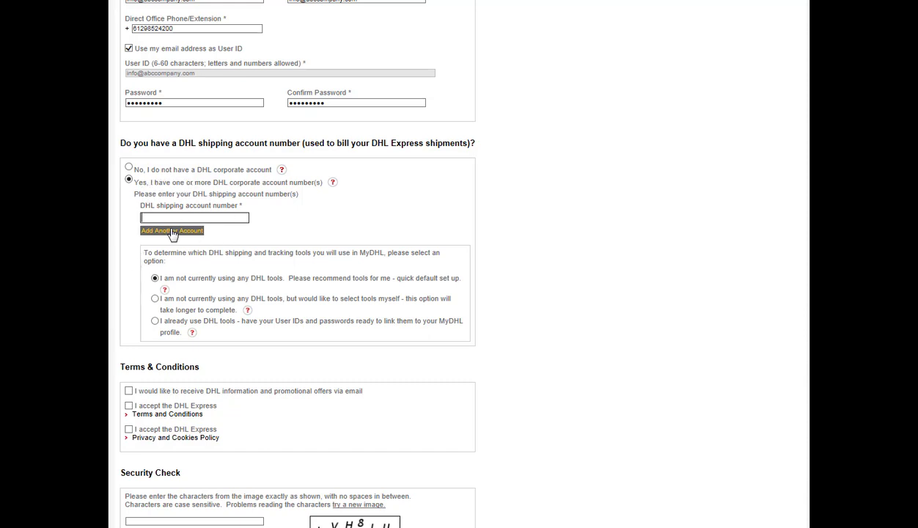
{"action": "left_click", "coordinate": [175, 262]}
Set the DHL tools option to 'I already use DHL tools'.
{"action": "left_click", "coordinate": [154, 280]}
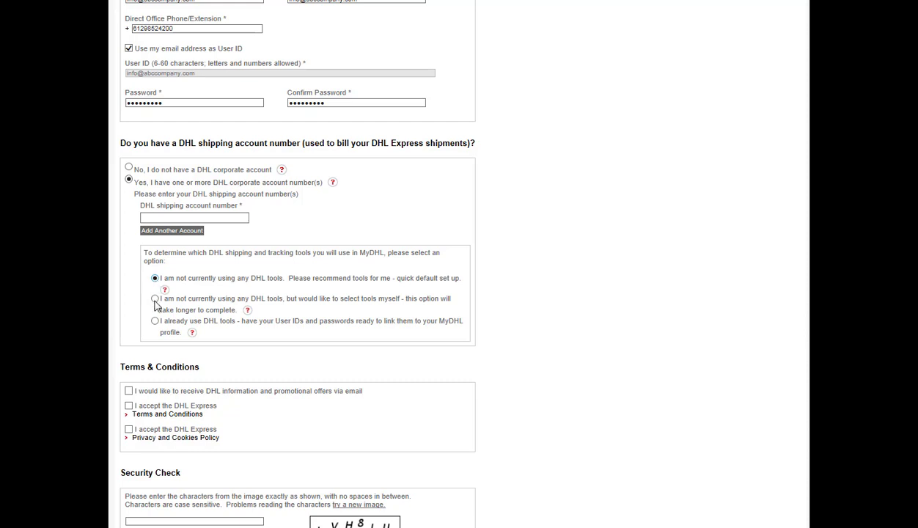
{"action": "left_click", "coordinate": [154, 299]}
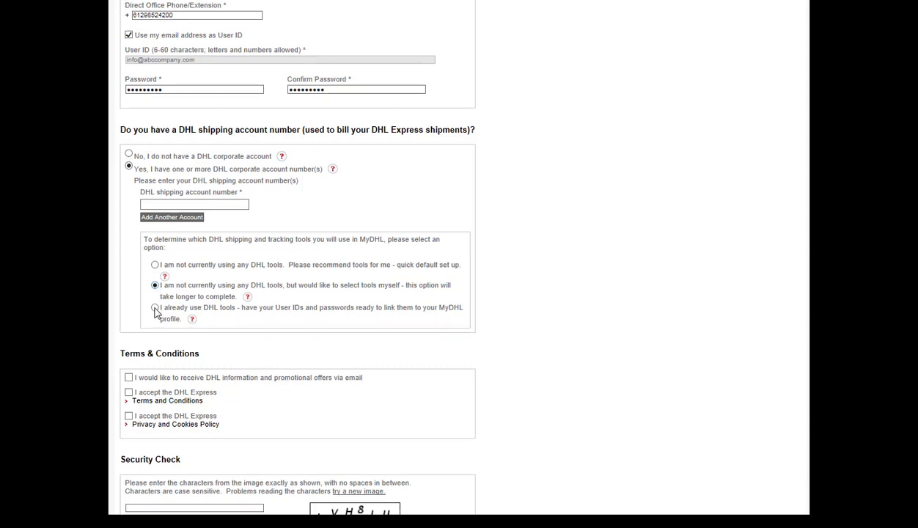
{"action": "left_click", "coordinate": [154, 309]}
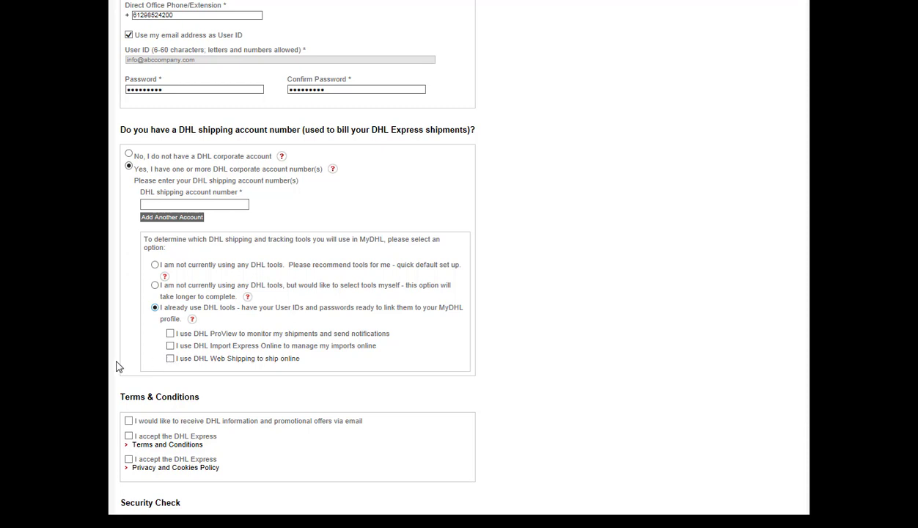
Opt in to promotional emails and accept the Terms and Conditions and Privacy and Cookies Policy.
{"action": "left_click", "coordinate": [128, 423]}
{"action": "left_click", "coordinate": [128, 436]}
{"action": "left_click", "coordinate": [128, 460]}
Enter the security check characters and submit the registration.
{"action": "scroll", "coordinate": [129, 462], "scroll_direction": "down", "scroll_amount": 3}
{"action": "left_click", "coordinate": [195, 403]}
{"action": "type", "text": "JVH8JU"}
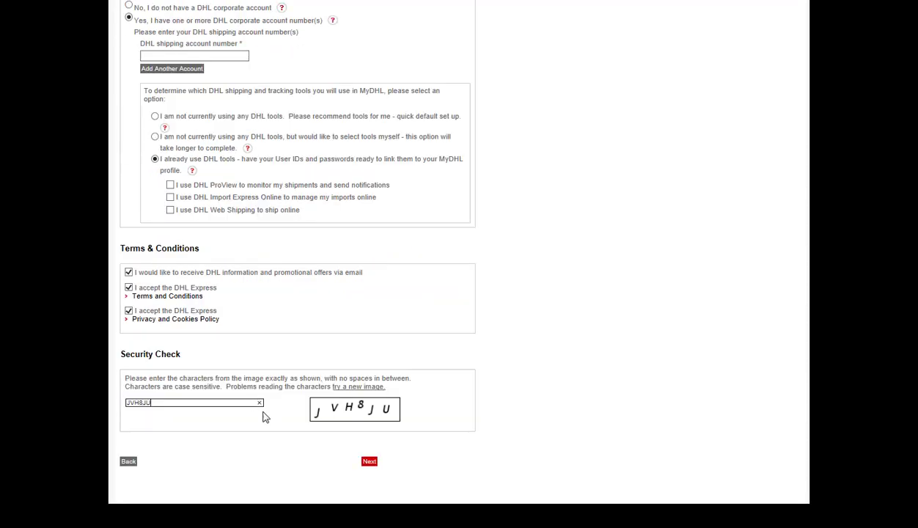
{"action": "left_click", "coordinate": [370, 463]}
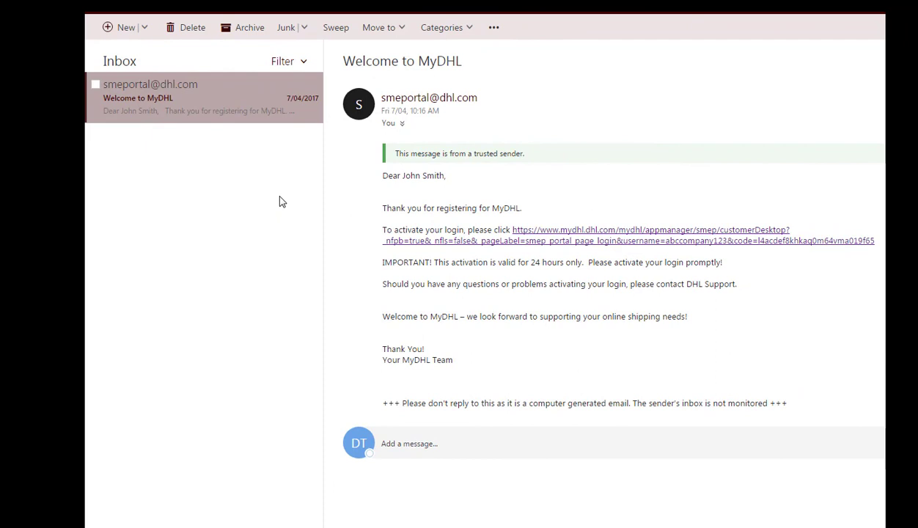
Open the Welcome to MyDHL email and follow its login activation link.
{"action": "left_click", "coordinate": [211, 107]}
{"action": "left_click", "coordinate": [539, 238]}
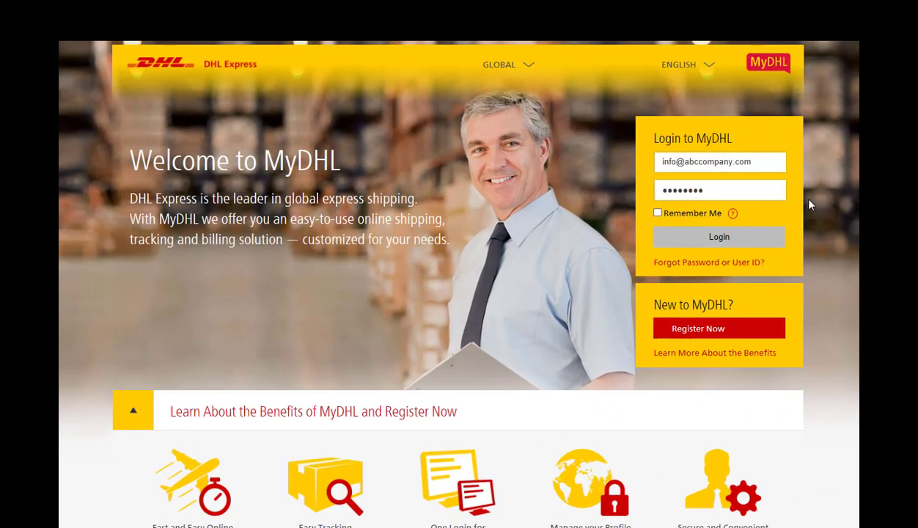
Enter the User ID and password in the Login to MyDHL box with Remember Me ticked.
{"action": "left_click", "coordinate": [731, 164]}
{"action": "left_click", "coordinate": [730, 191]}
{"action": "left_click", "coordinate": [657, 214]}
Log in to open the MyDHL Welcome home page for the new account.
{"action": "left_click", "coordinate": [693, 242]}
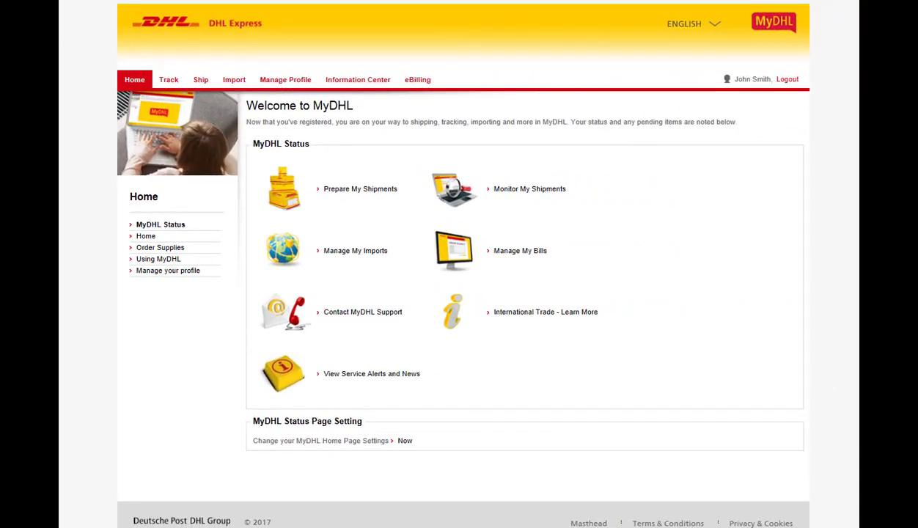